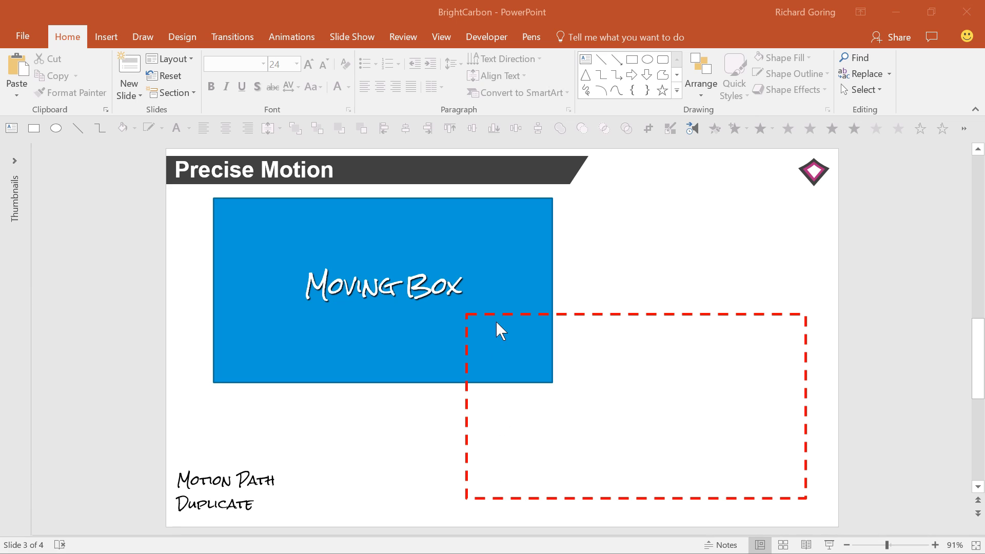
# Apply the Lines motion path from Motion Paths to the blue Moving Box.
pyautogui.click(461, 246)
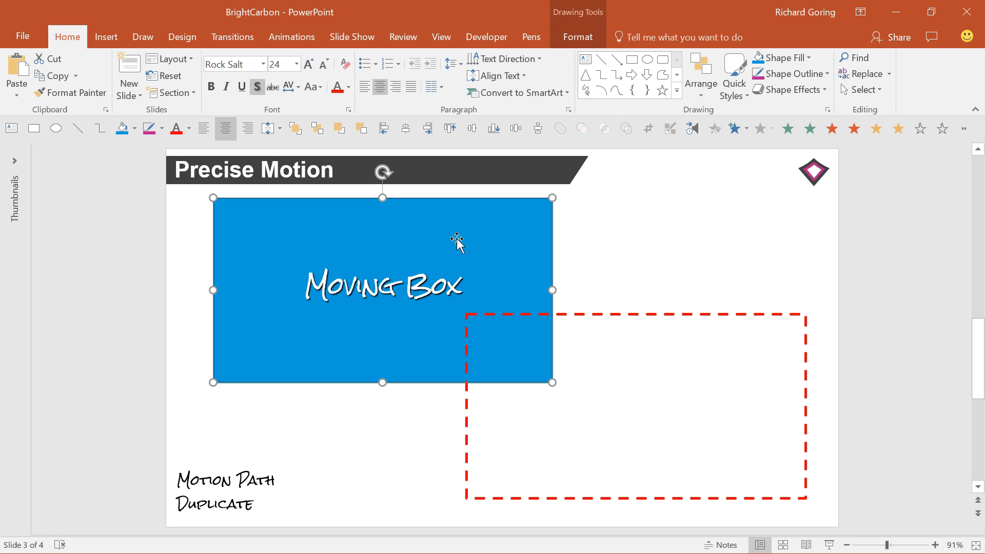
pyautogui.click(292, 38)
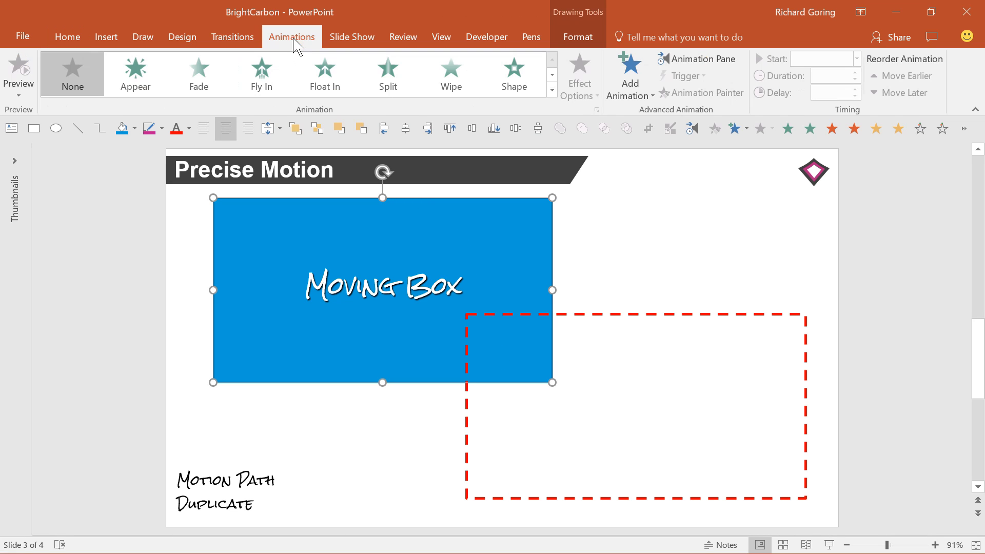
pyautogui.click(632, 91)
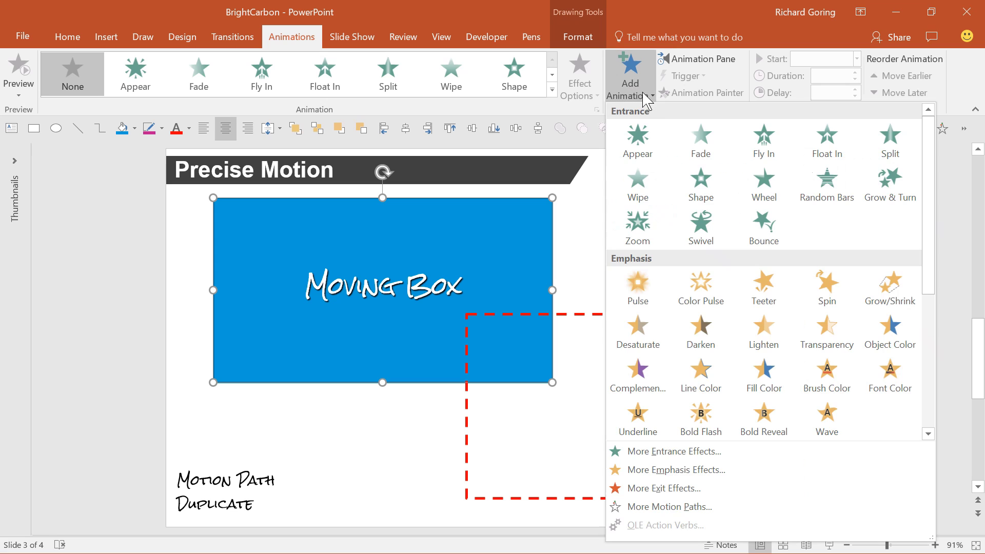
pyautogui.moveTo(931, 165); pyautogui.dragTo(932, 308)
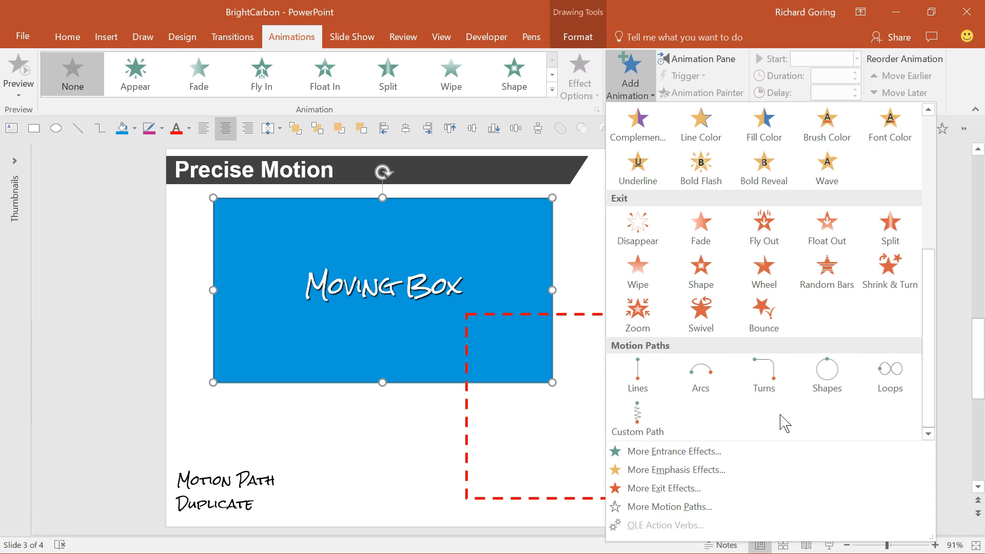
pyautogui.moveTo(929, 409)
pyautogui.mouseDown()
pyautogui.moveTo(935, 252)
pyautogui.moveTo(934, 423)
pyautogui.mouseUp()
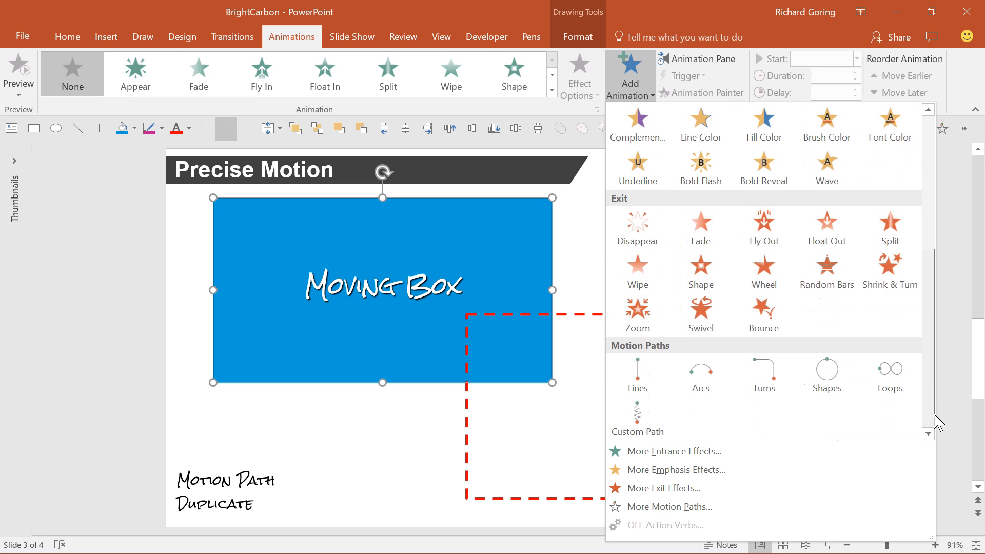
pyautogui.click(650, 375)
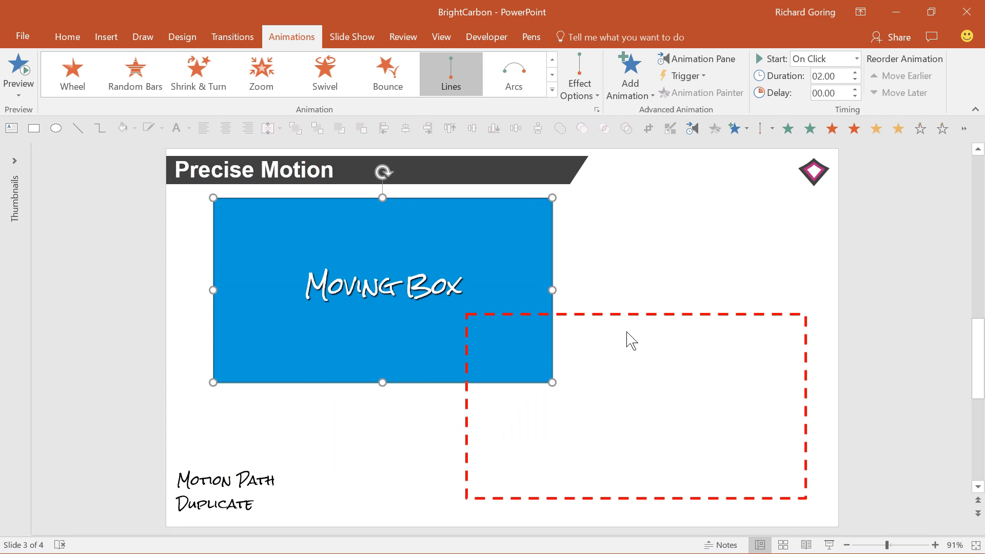
pyautogui.click(628, 332)
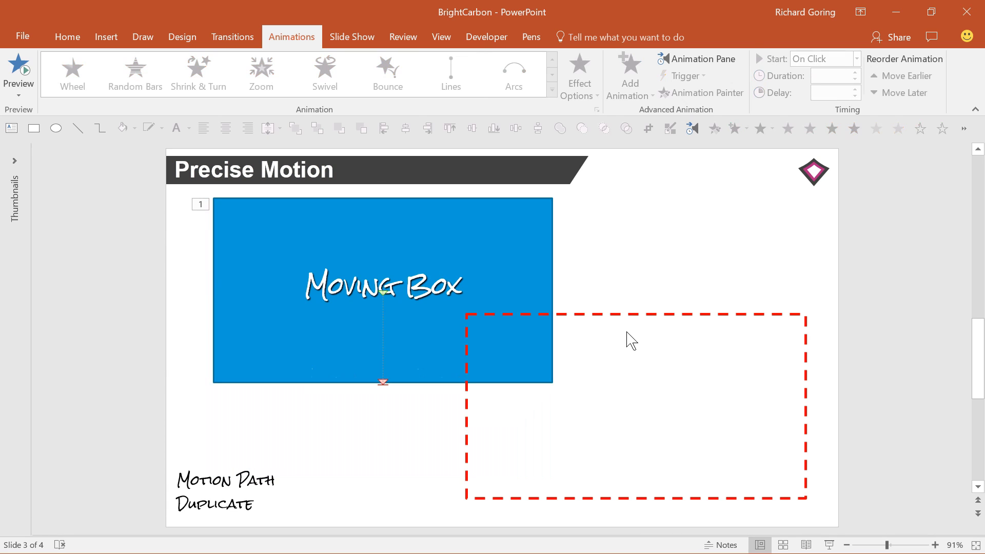
pyautogui.click(383, 374)
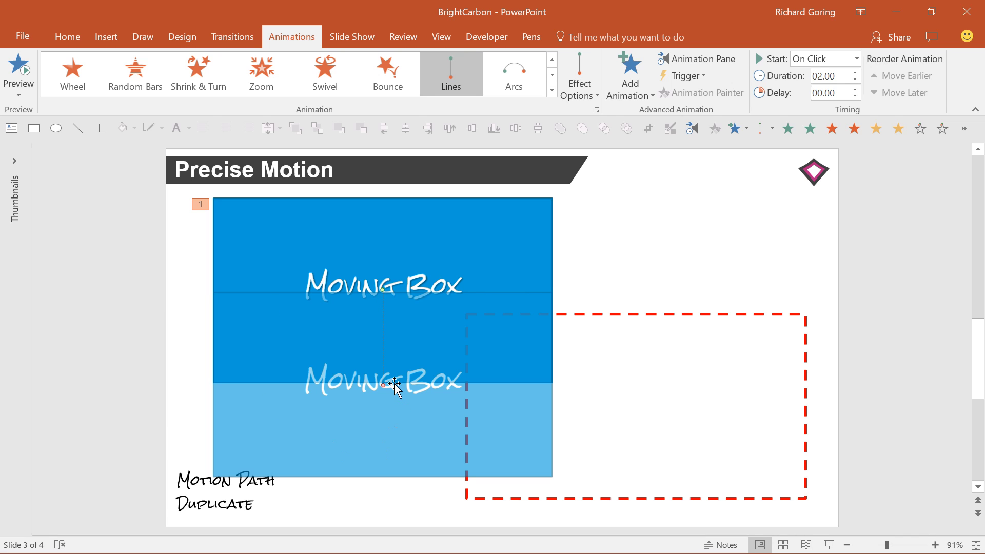
pyautogui.moveTo(394, 383); pyautogui.dragTo(634, 406)
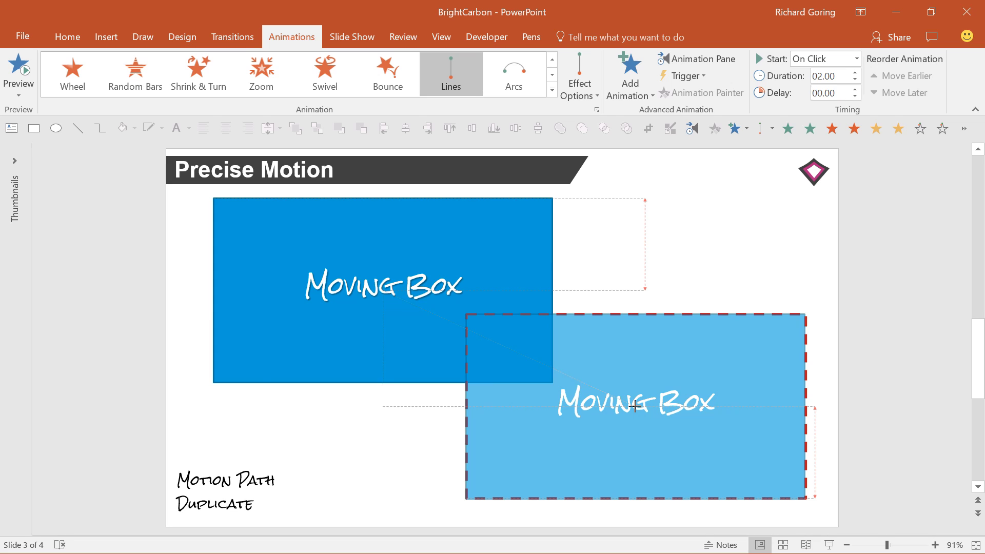
pyautogui.moveTo(634, 405); pyautogui.dragTo(635, 406)
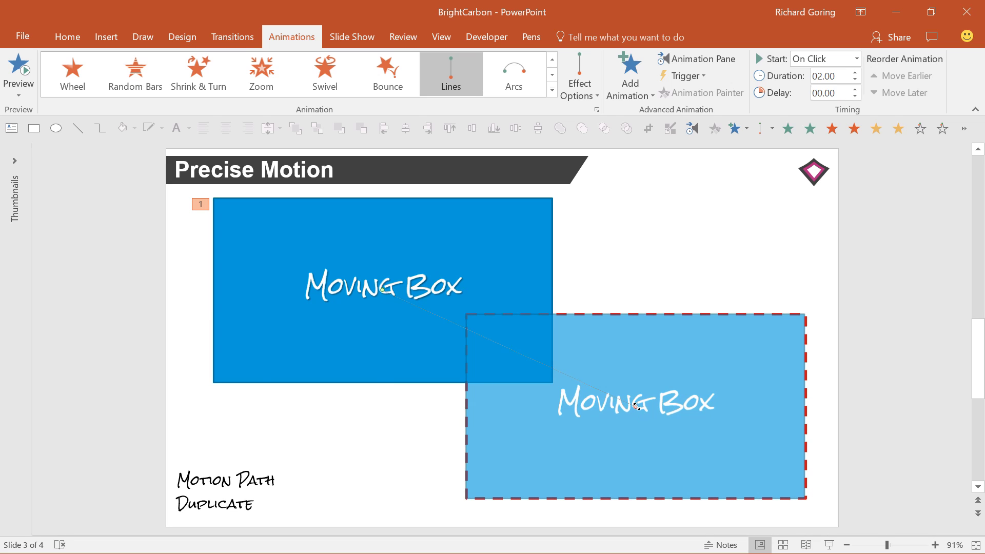
pyautogui.hotkey('ctrl', 'z')
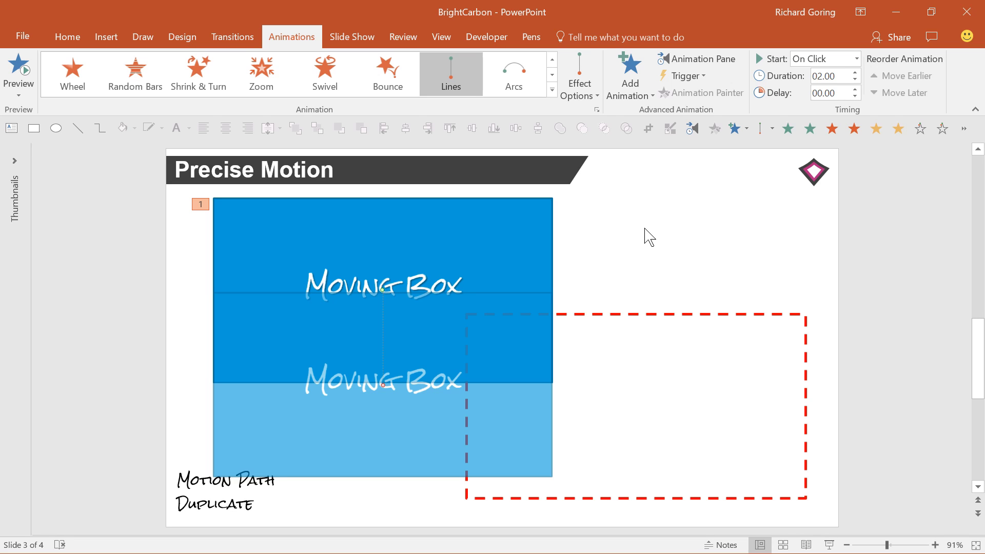
# Place a copy of the Moving Box inside the red dashed target.
pyautogui.click(647, 238)
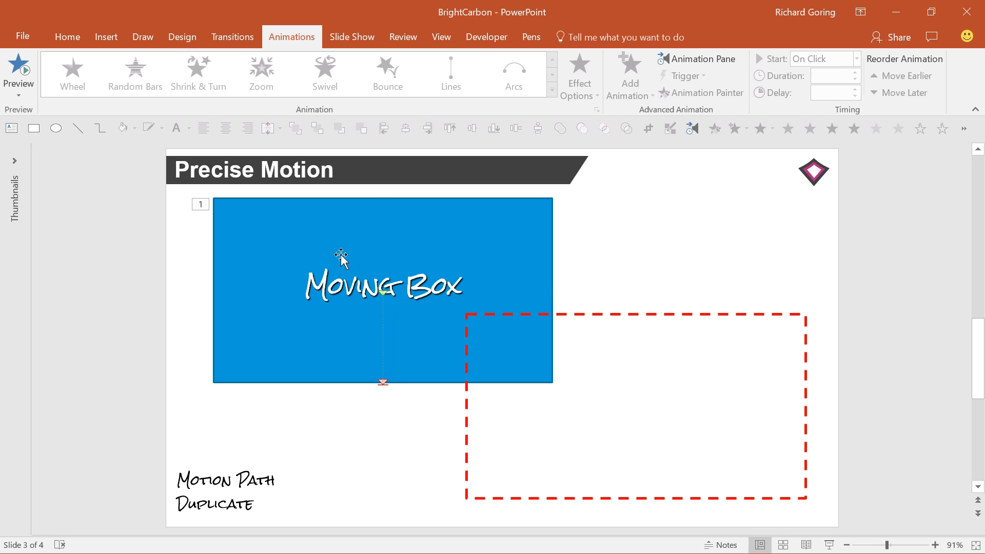
pyautogui.click(318, 246)
pyautogui.moveTo(269, 235); pyautogui.dragTo(504, 336)
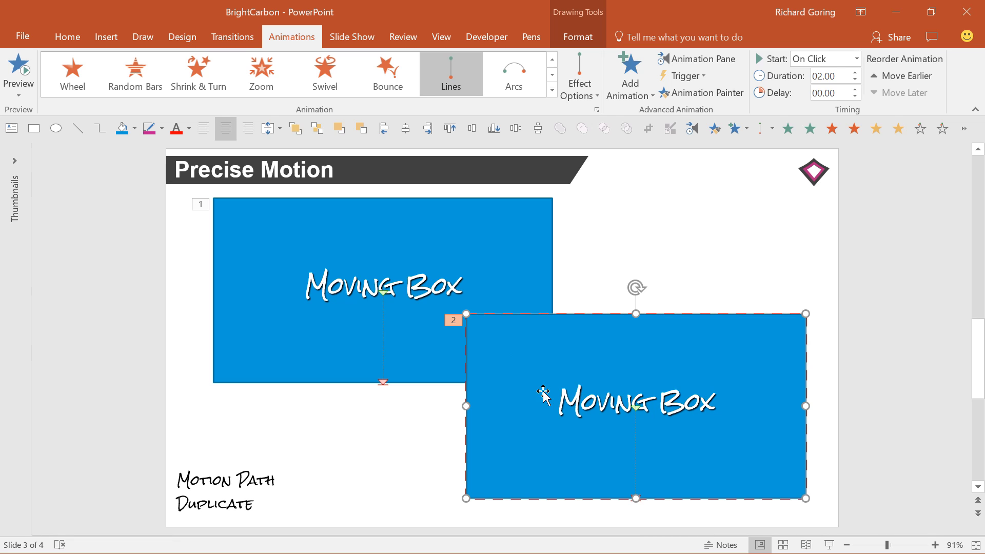
# Snap the original box's motion path end onto the copy, then delete the copy.
pyautogui.click(383, 376)
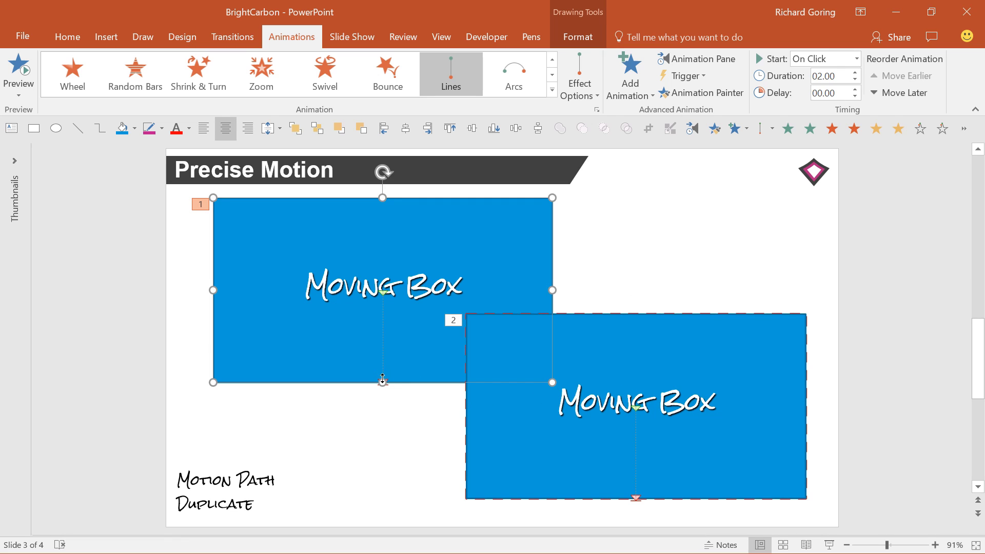
pyautogui.click(383, 364)
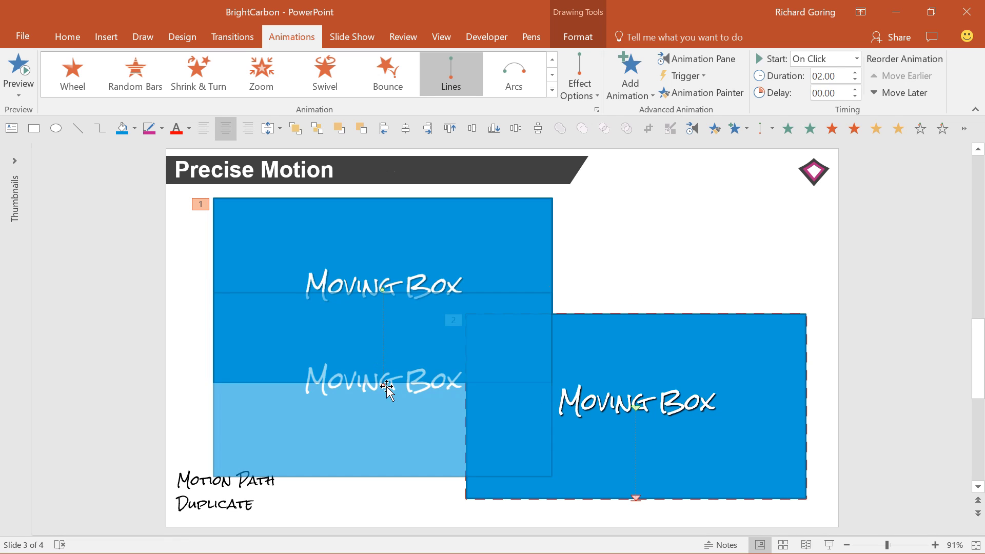
pyautogui.moveTo(384, 385); pyautogui.dragTo(635, 405)
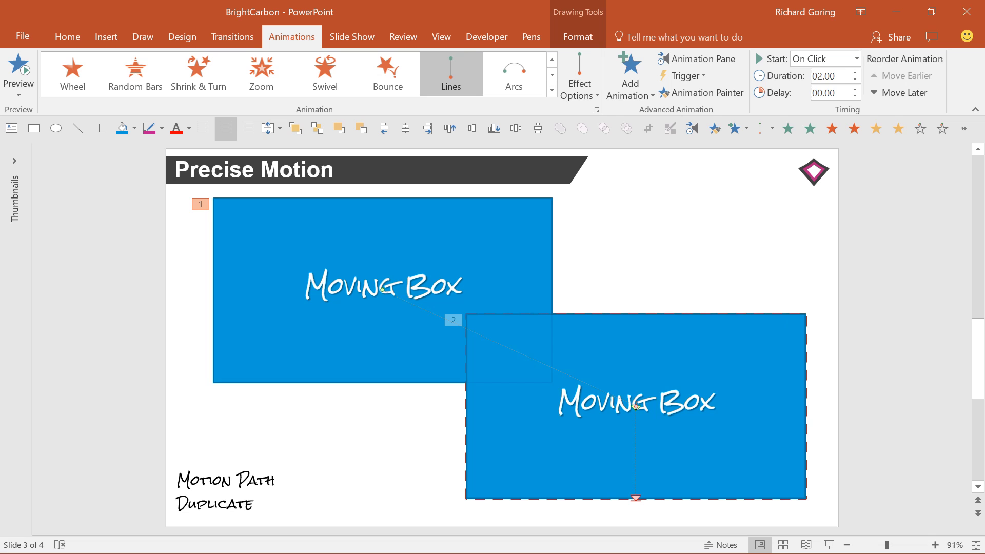
pyautogui.click(652, 300)
pyautogui.click(659, 344)
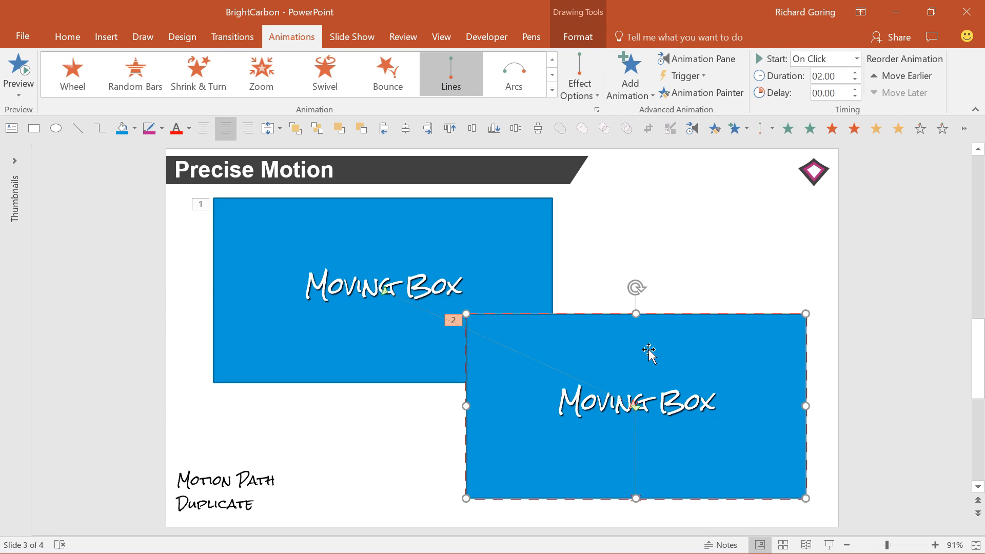
pyautogui.press('Delete')
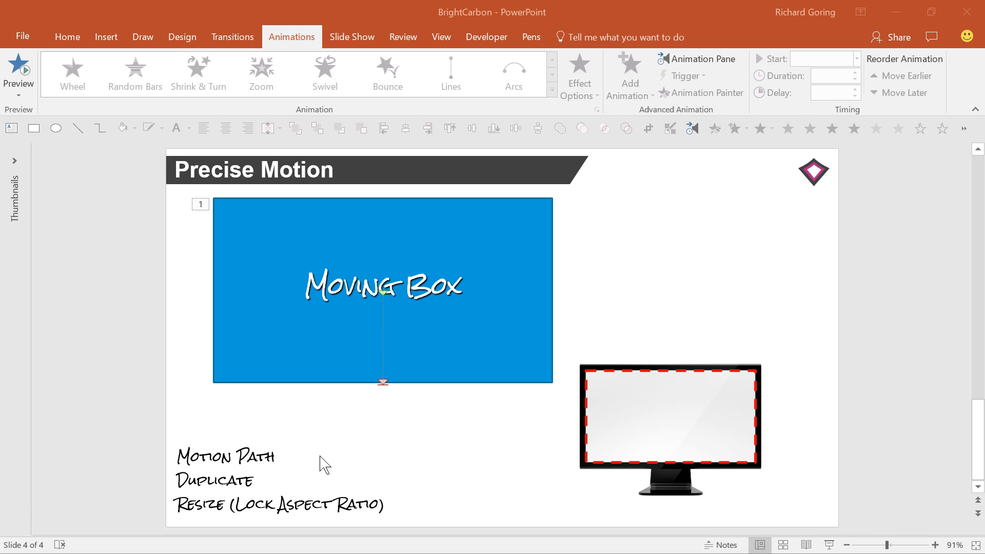
# Move the motion path's end-position box onto the monitor and resize it to fill the screen.
pyautogui.click(384, 364)
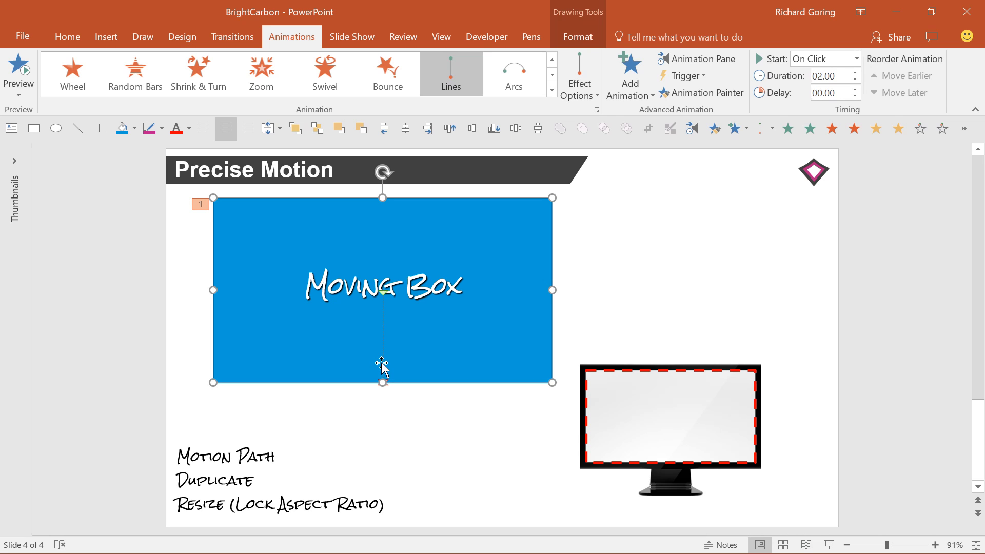
pyautogui.click(383, 359)
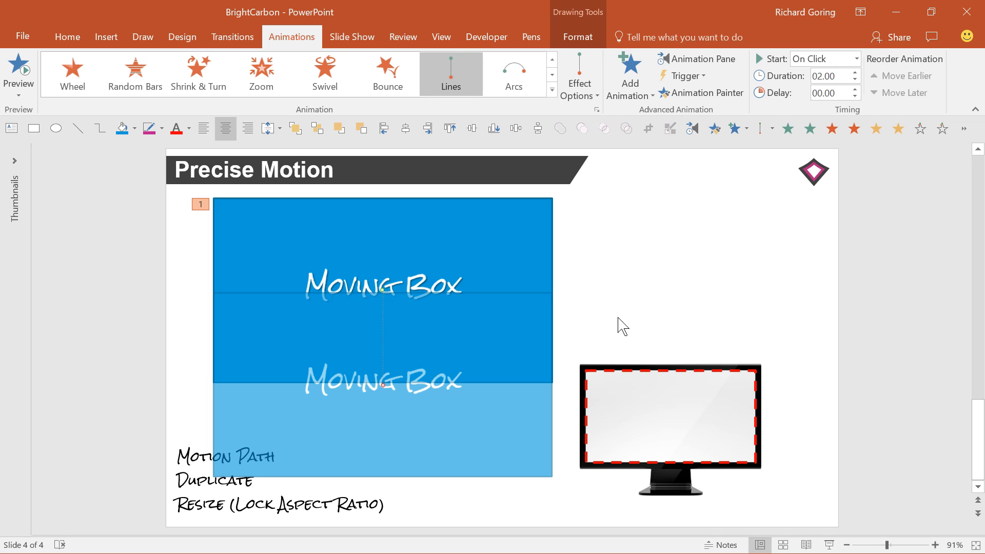
pyautogui.click(418, 275)
pyautogui.moveTo(315, 257); pyautogui.dragTo(644, 400)
pyautogui.scroll(-1, 912, 445)
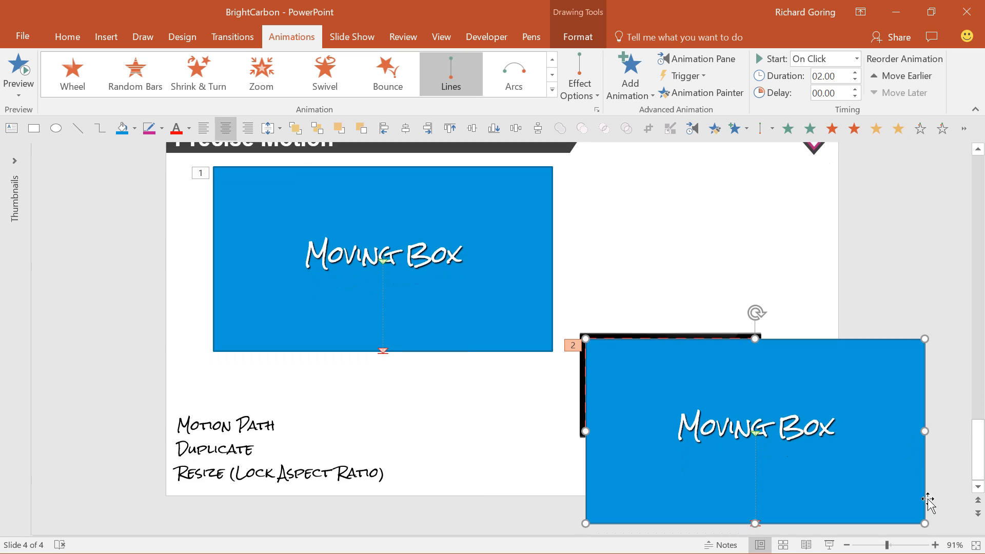
pyautogui.moveTo(925, 522); pyautogui.dragTo(746, 413)
pyautogui.scroll(1, 751, 414)
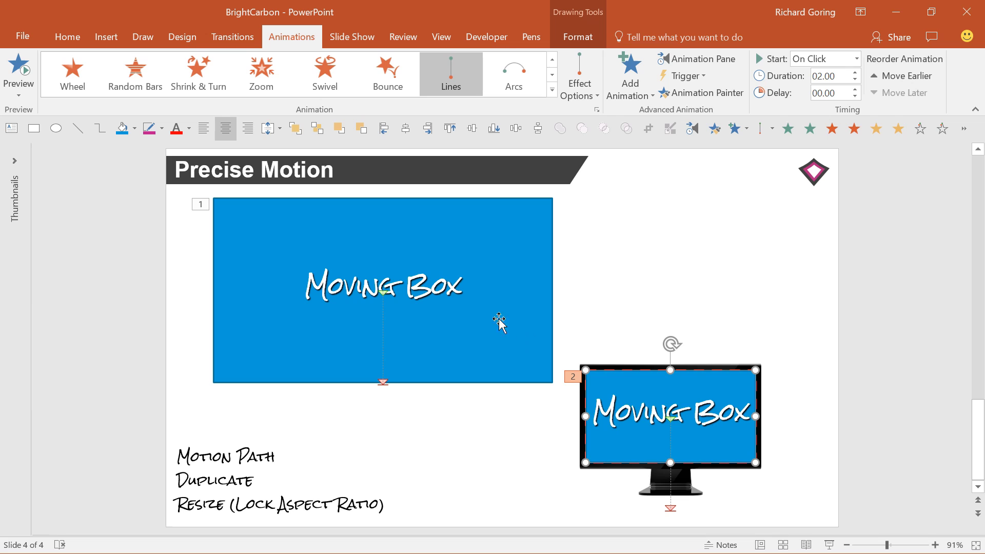
pyautogui.click(595, 307)
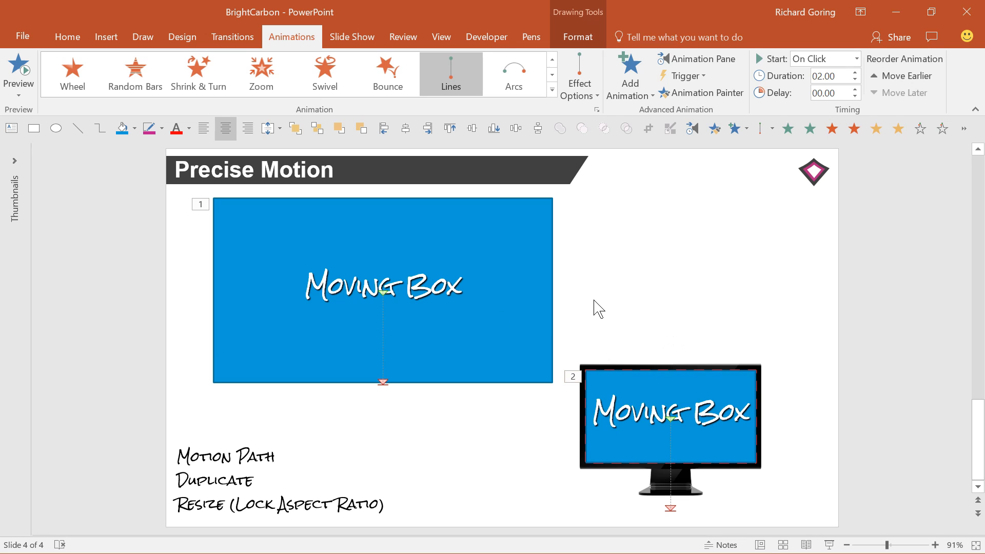
pyautogui.rightClick(603, 380)
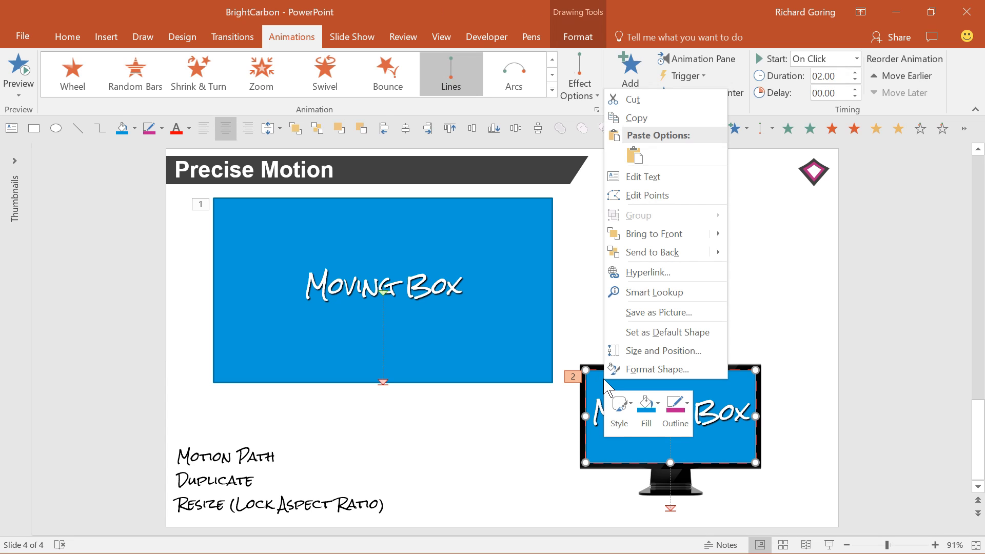
pyautogui.click(711, 349)
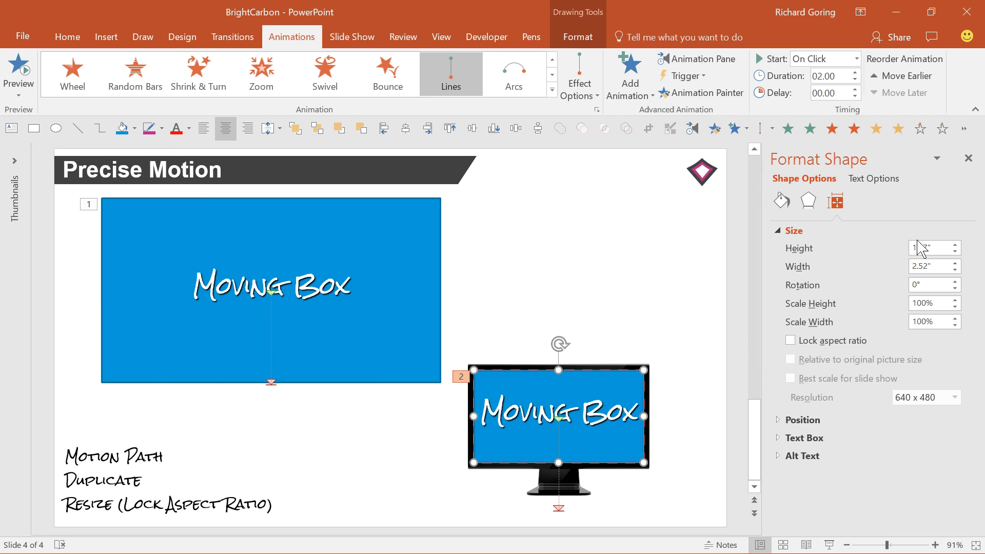
pyautogui.click(423, 267)
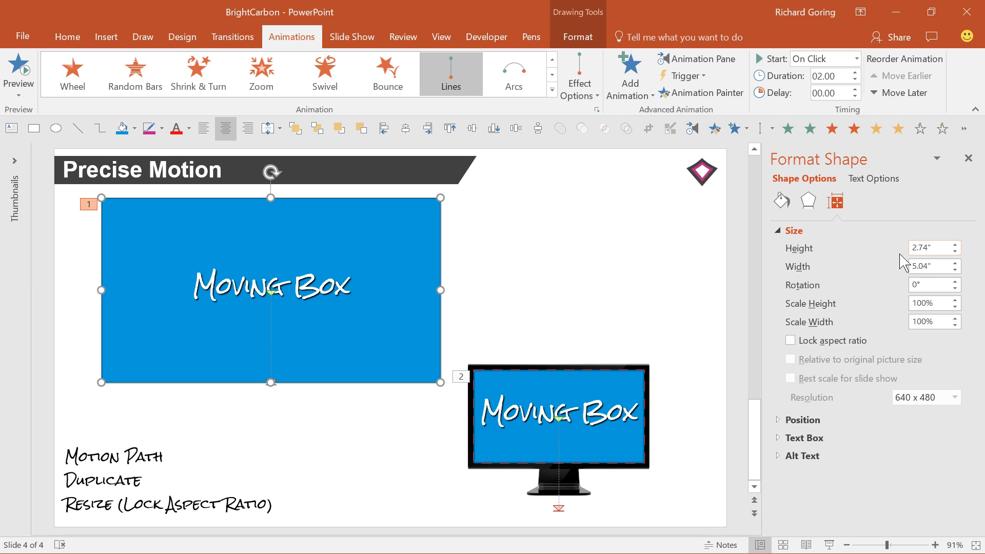
pyautogui.click(529, 381)
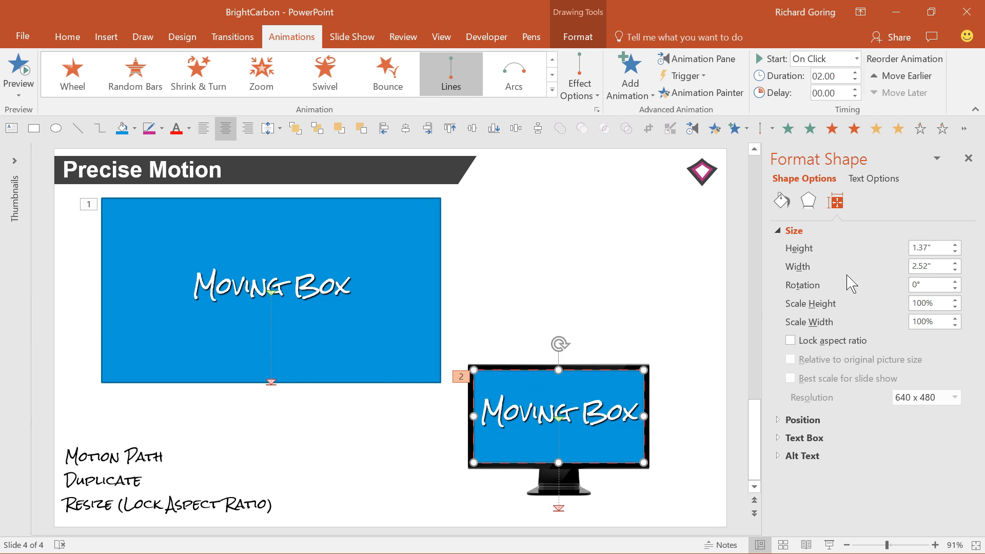
pyautogui.click(420, 272)
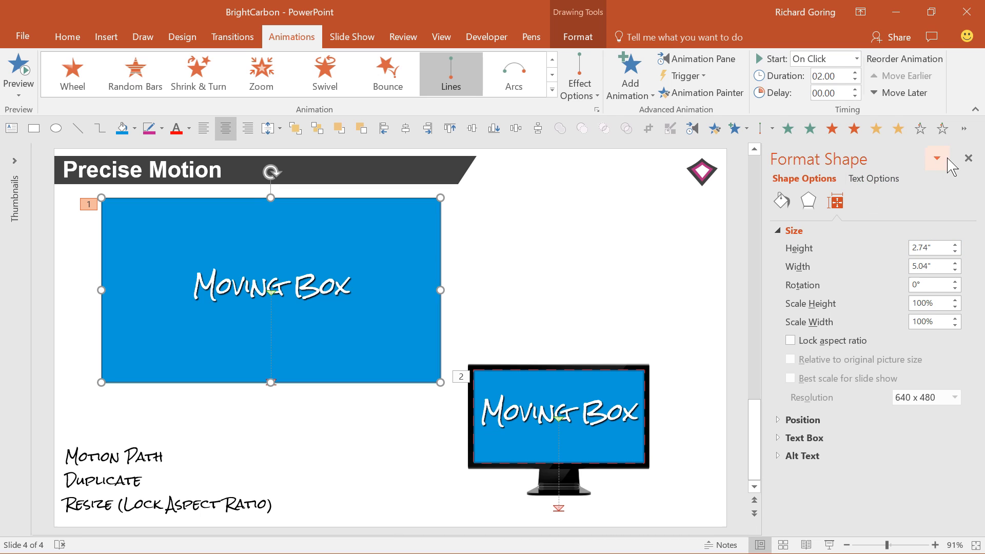
pyautogui.click(968, 158)
# Select the large Moving Box and show the Animation Pane.
pyautogui.click(651, 295)
pyautogui.click(482, 242)
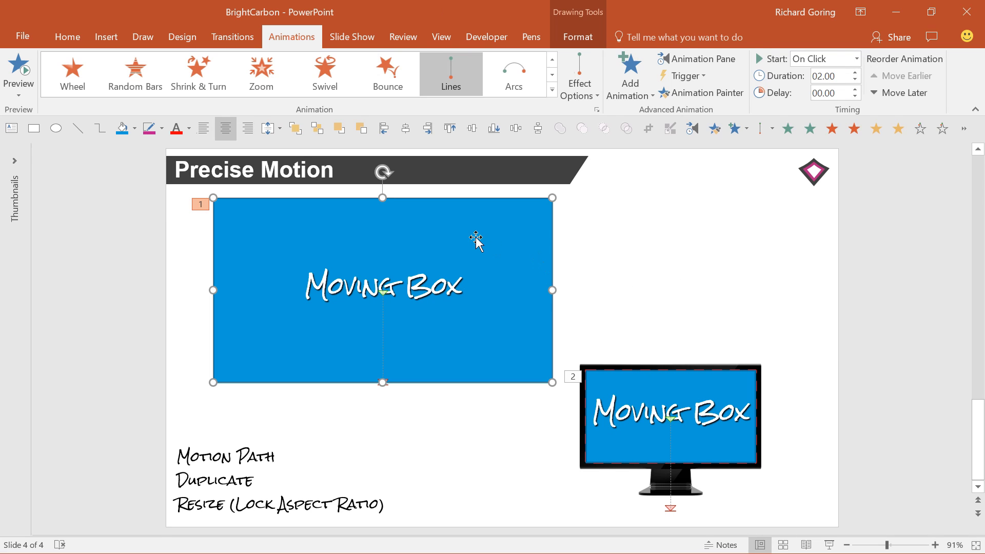
pyautogui.click(636, 101)
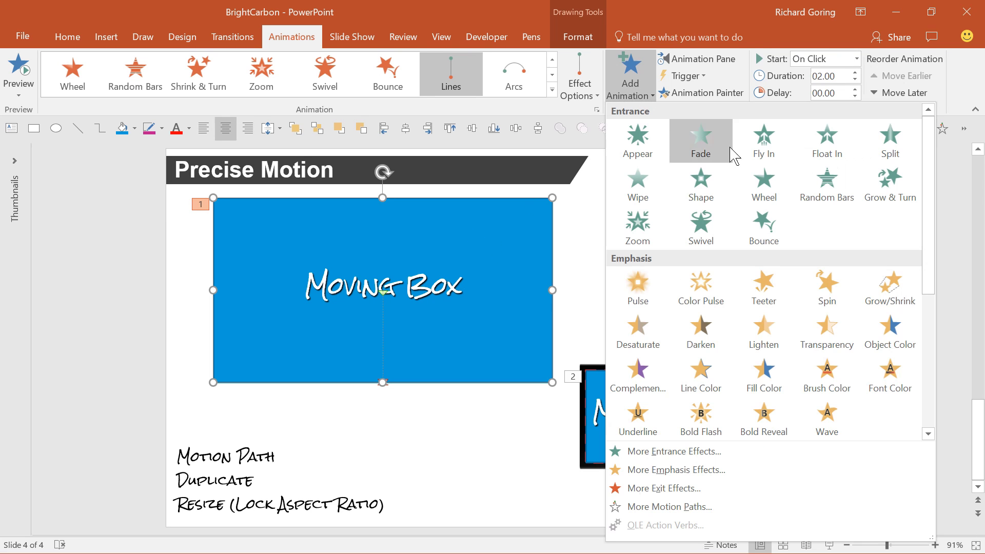
pyautogui.press('Escape')
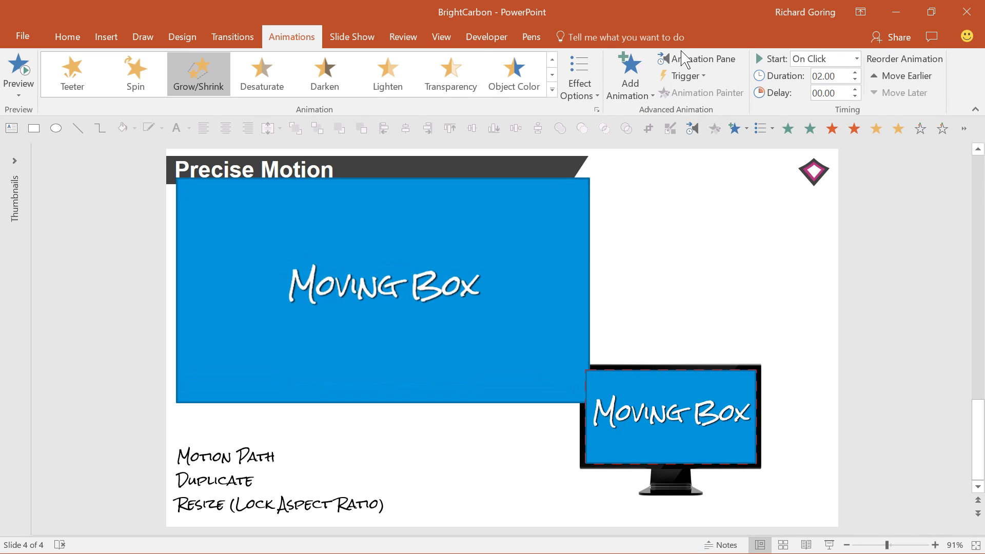
pyautogui.click(704, 60)
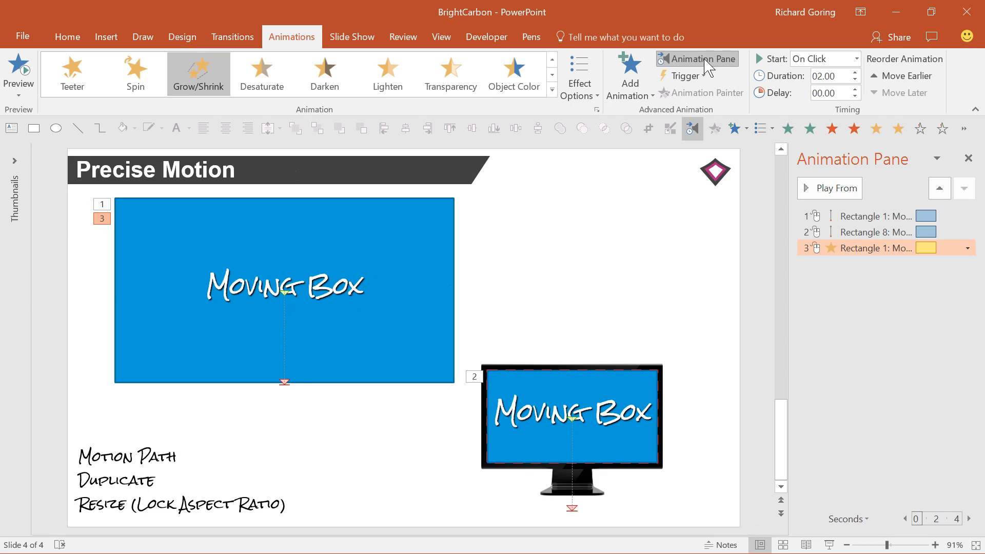
# Change the Grow/Shrink effect's size from 150% to a custom 50%.
pyautogui.doubleClick(852, 248)
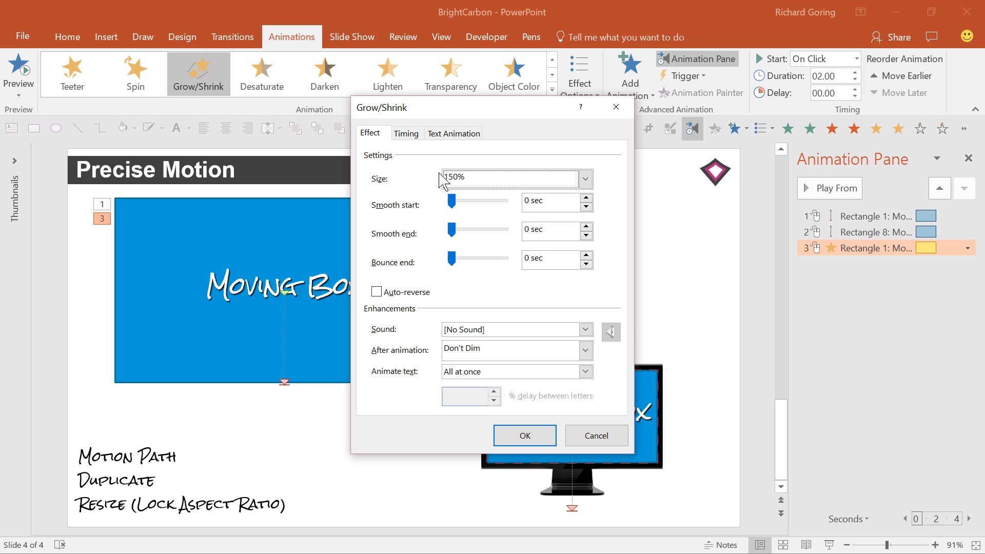
pyautogui.click(585, 181)
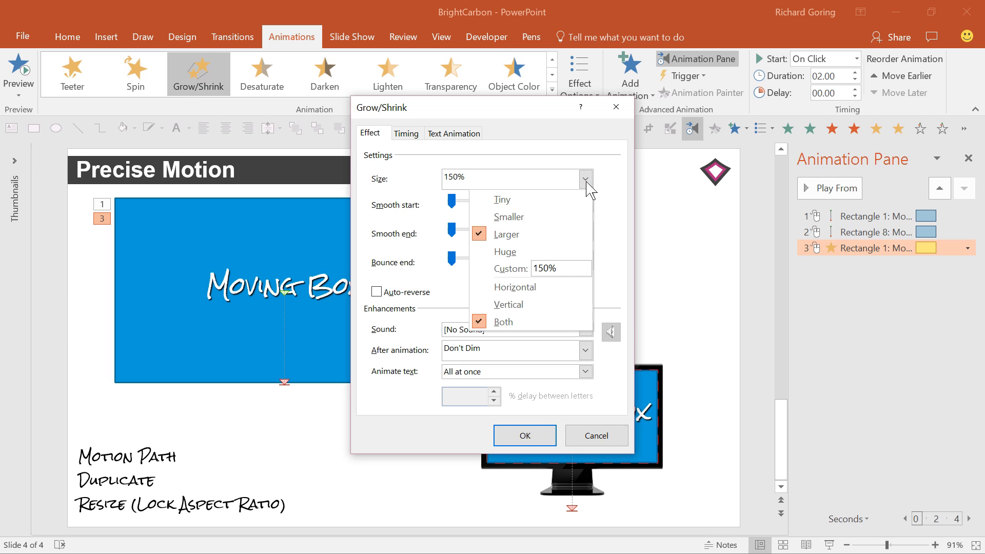
pyautogui.click(540, 268)
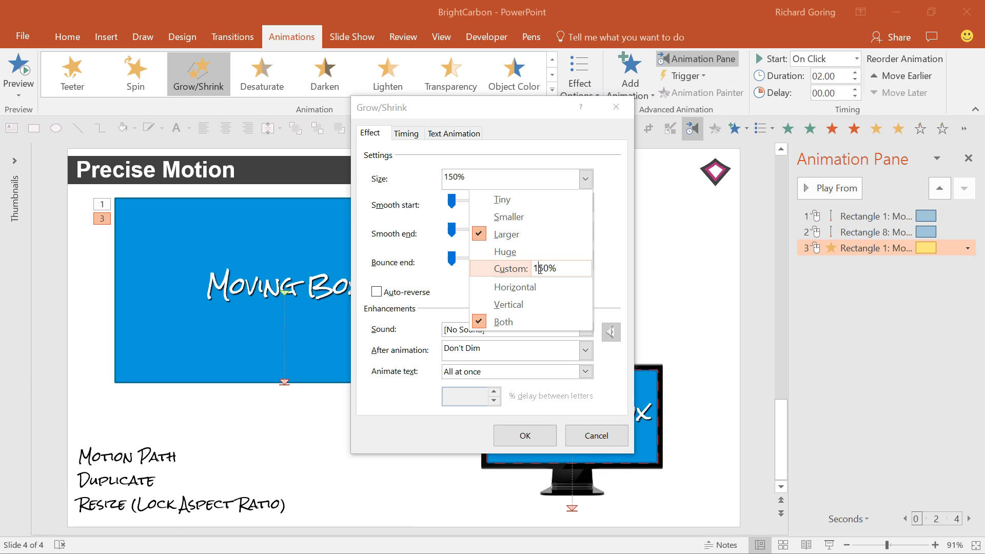
pyautogui.press('BackSpace')
pyautogui.press('Return')
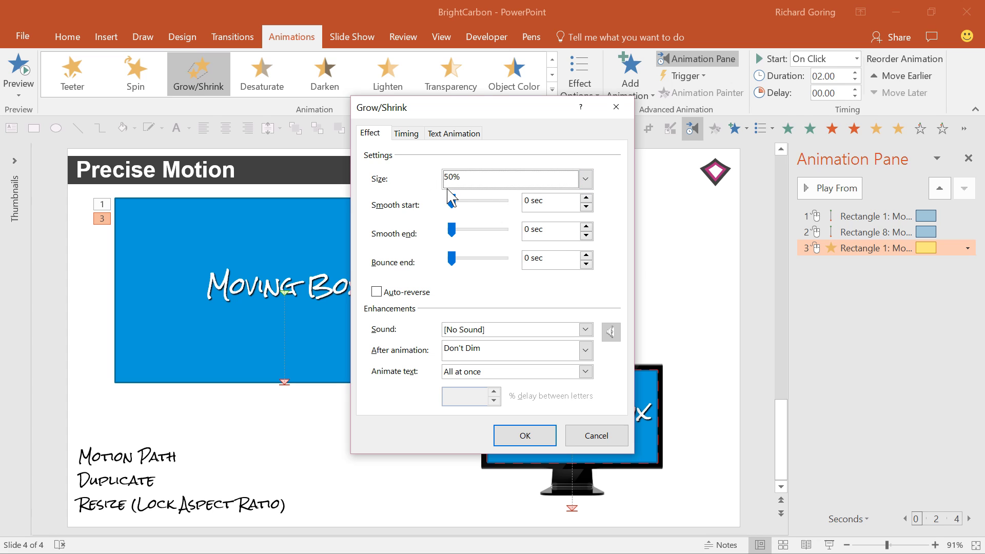
# Apply the 50% shrink and set it to Start With Previous.
pyautogui.click(528, 436)
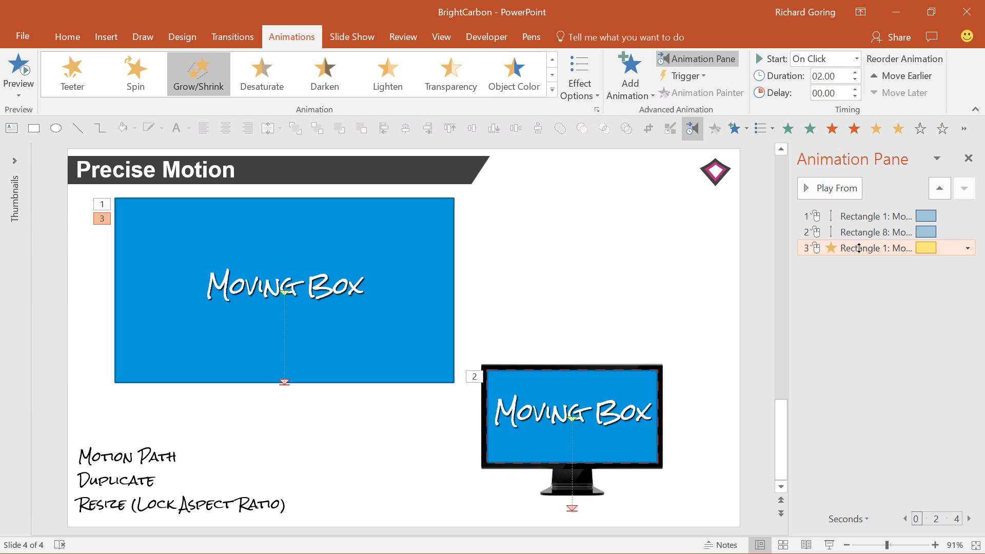
pyautogui.rightClick(855, 248)
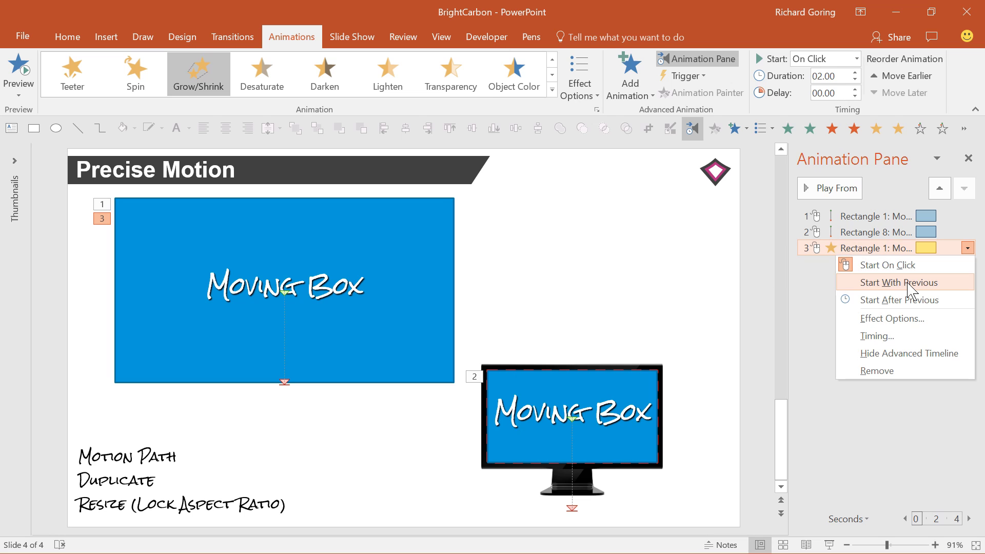
pyautogui.click(907, 283)
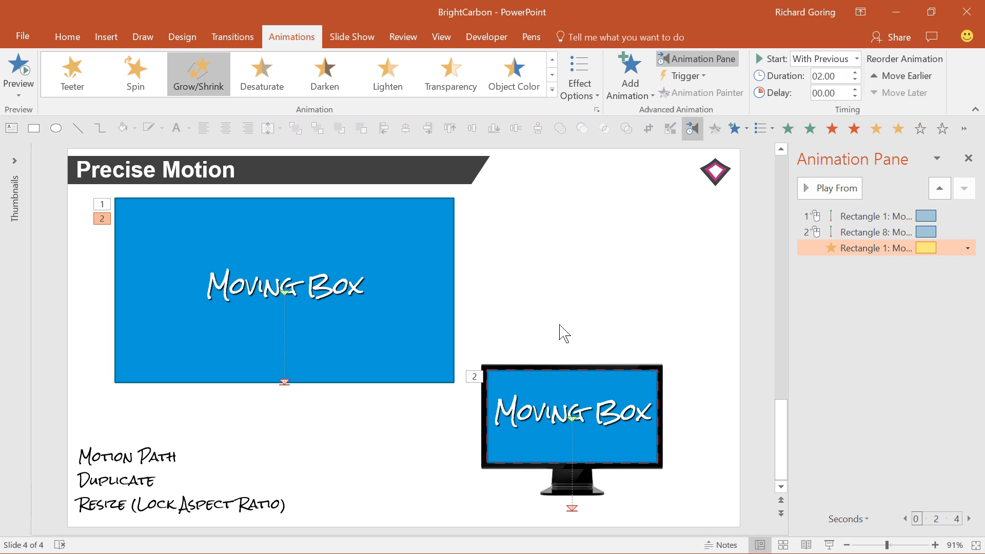
# Drag the large box's motion path end onto the monitor screen.
pyautogui.click(540, 341)
pyautogui.click(360, 212)
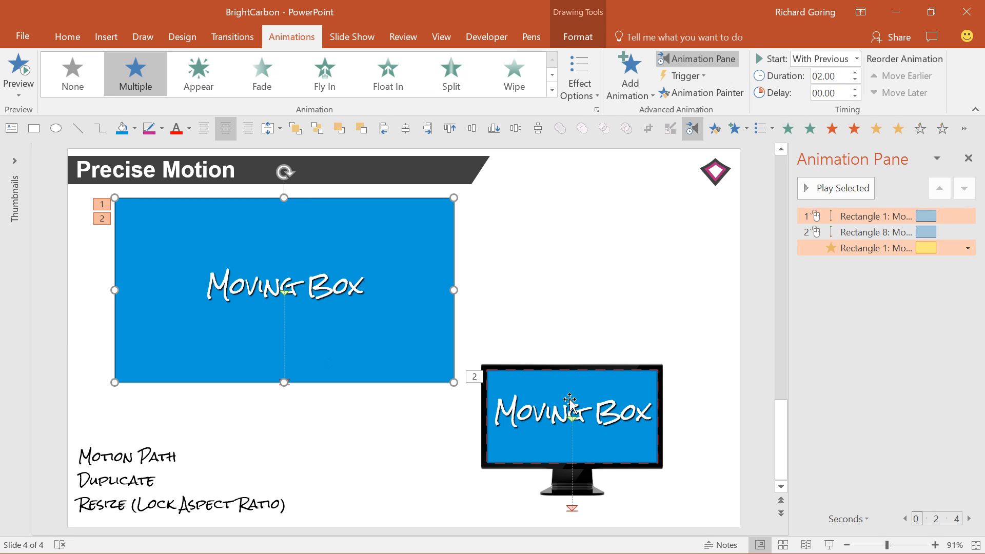
pyautogui.click(286, 358)
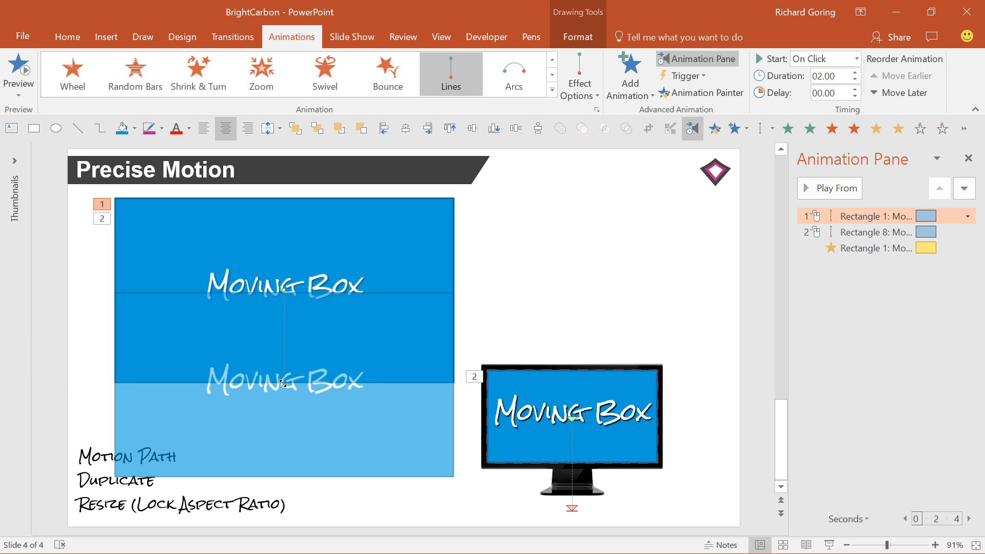
pyautogui.moveTo(284, 385); pyautogui.dragTo(571, 416)
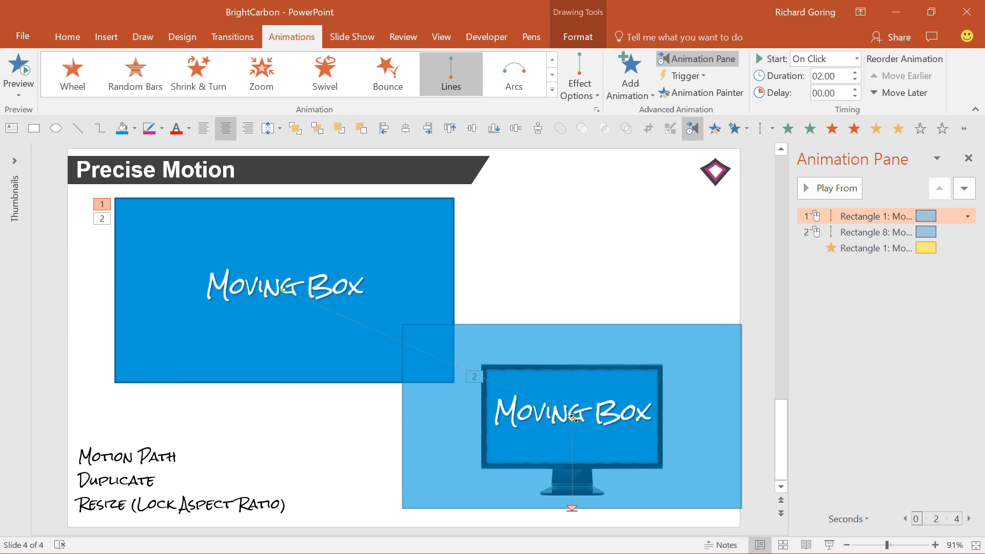
# Delete the duplicate box sitting on the monitor.
pyautogui.click(604, 293)
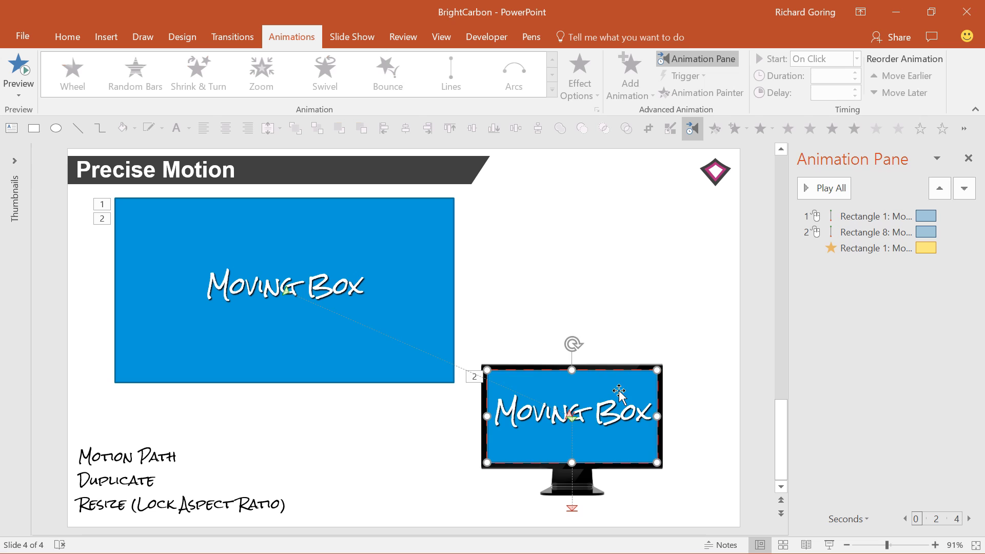
pyautogui.click(620, 394)
pyautogui.press('Delete')
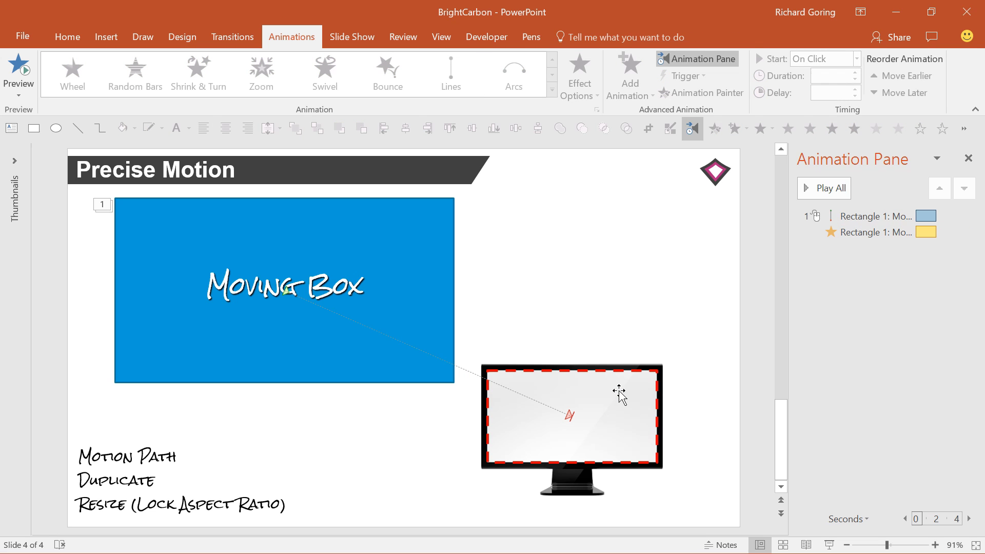